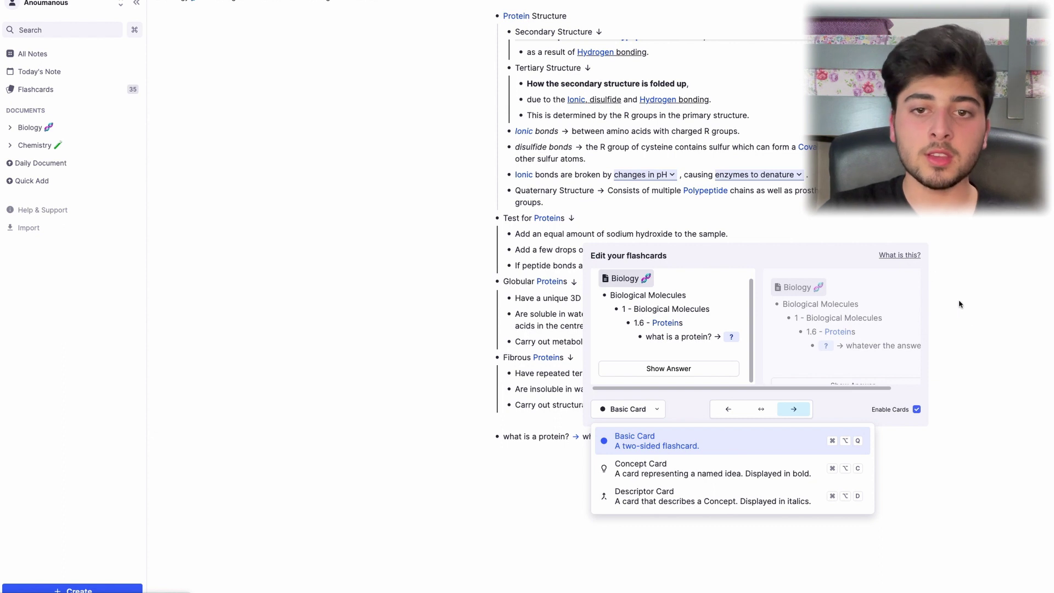
Delete the example protein flashcard's question, answer and bullet from the Biology notes.
drag(672, 437, 570, 436)
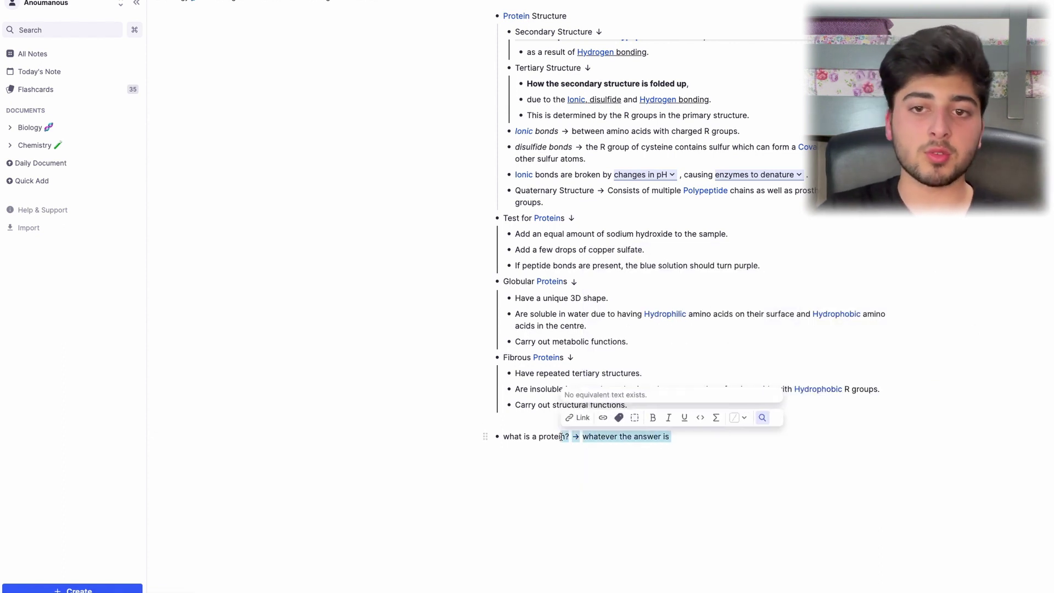
key(BackSpace)
key(BackSpace)
key(BackSpace)
key(BackSpace)
key(BackSpace)
key(BackSpace)
key(BackSpace)
key(BackSpace)
key(BackSpace)
key(BackSpace)
key(BackSpace)
key(BackSpace)
key(BackSpace)
key(BackSpace)
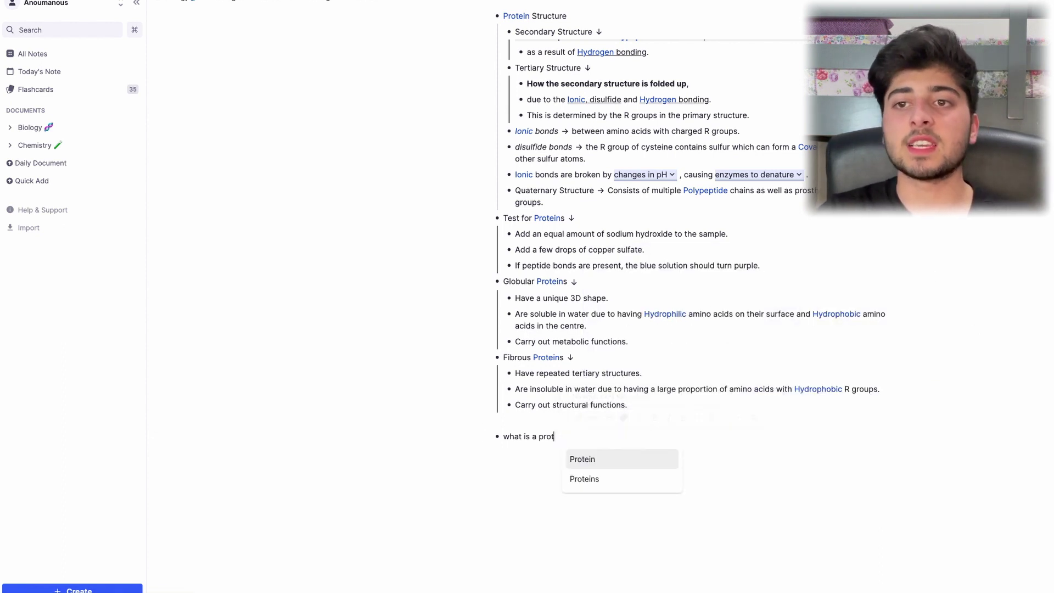
key(BackSpace)
key(BackSpace)
key(BackSpace)
key(BackSpace)
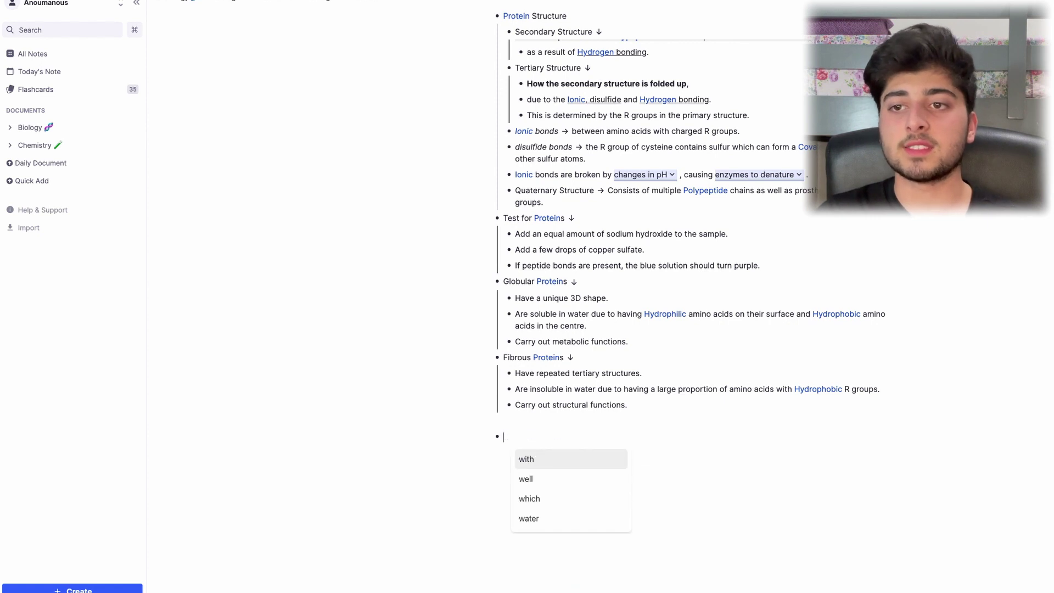
key(BackSpace)
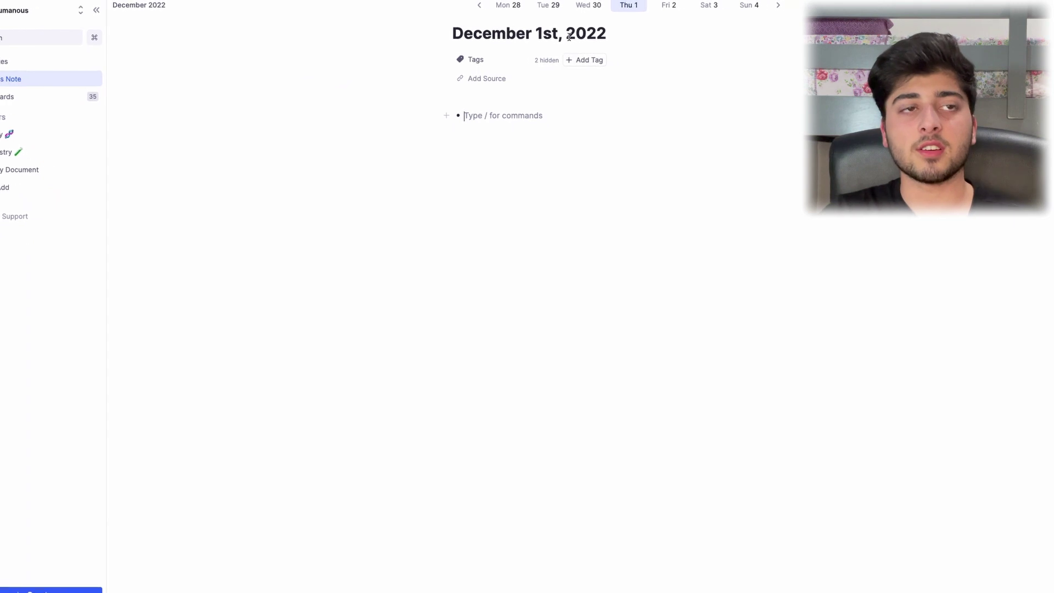
Start a flashcard review and rate the hydrophobic diffusion card as recalled with effort.
click(29, 102)
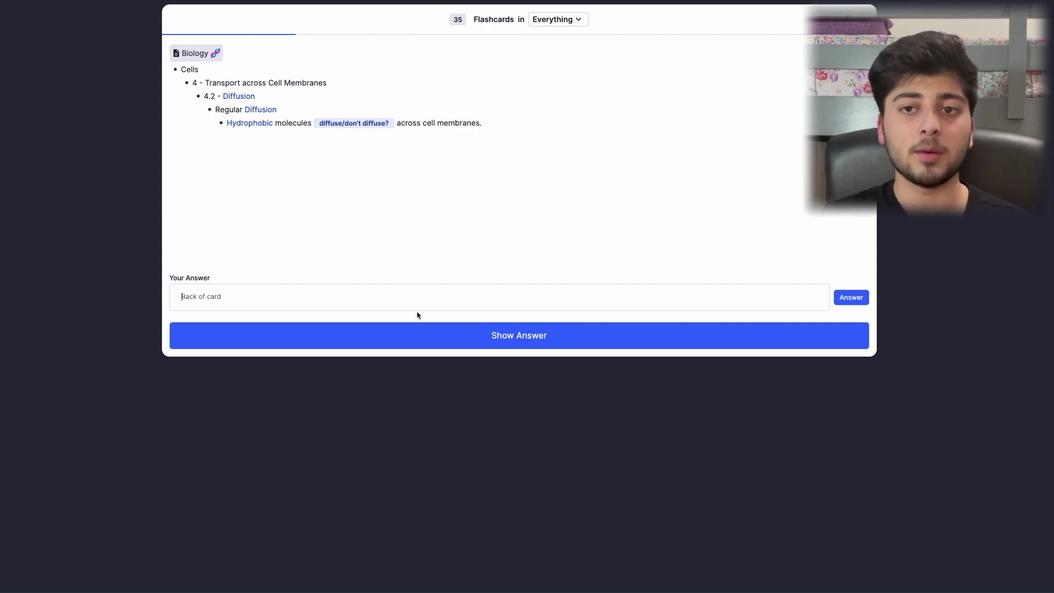
click(414, 329)
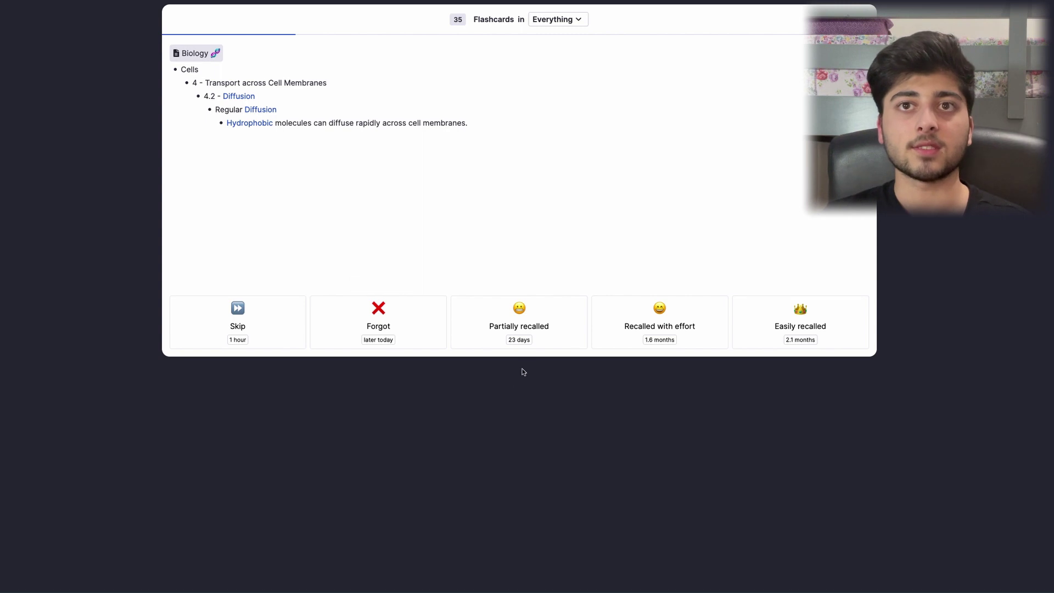
click(600, 335)
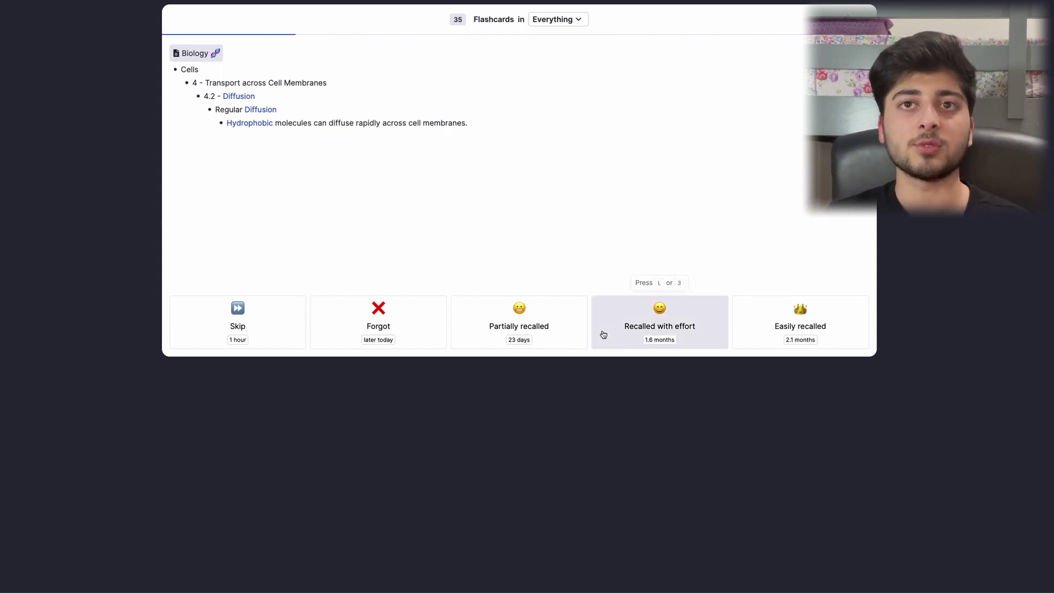
Search the practice scope for 'biological' and choose Biological Molecules.
click(543, 20)
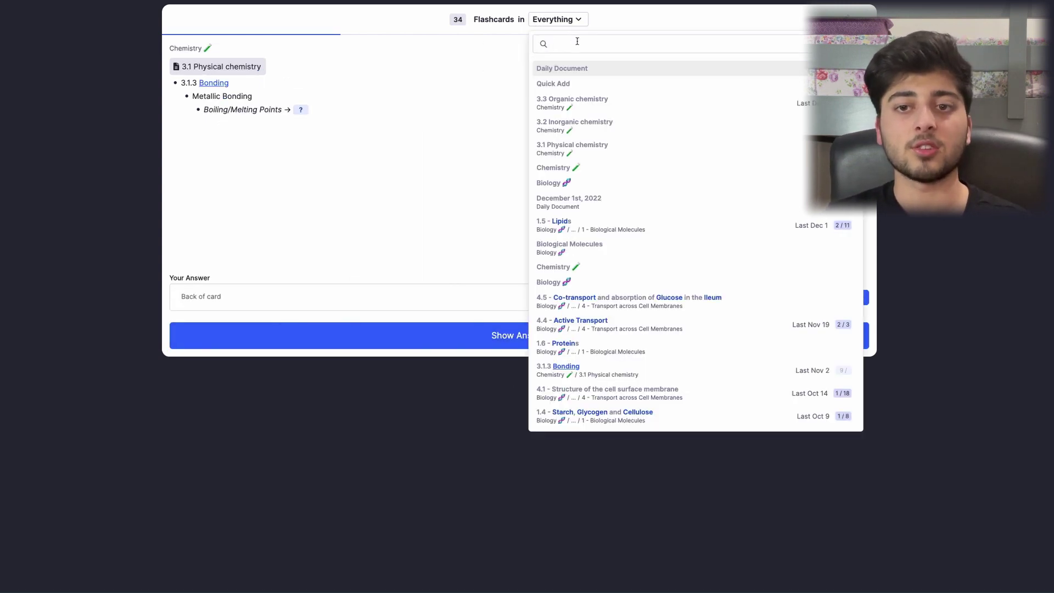
text(b)
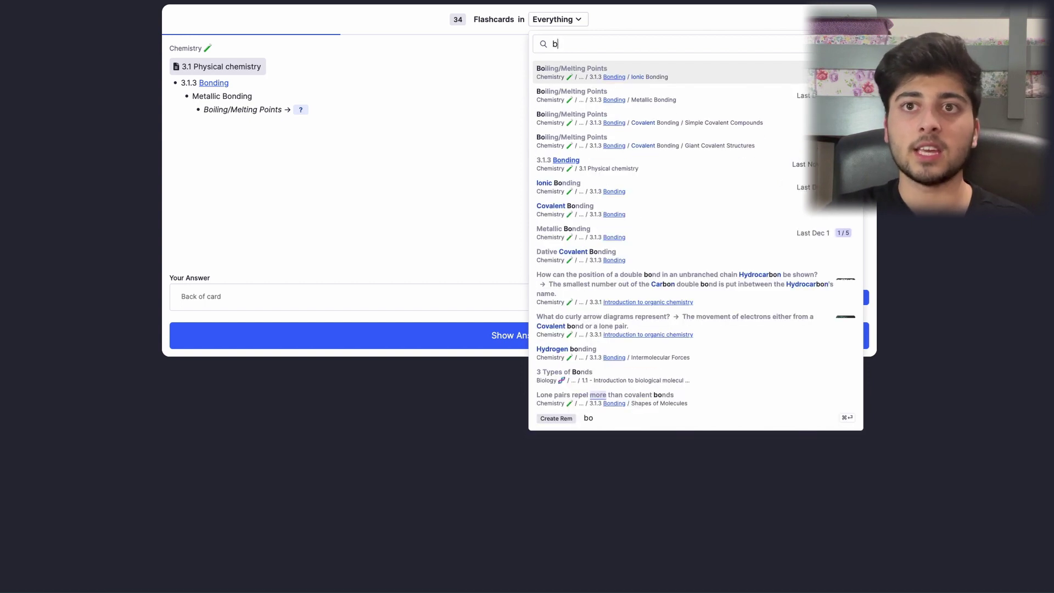
text(iological)
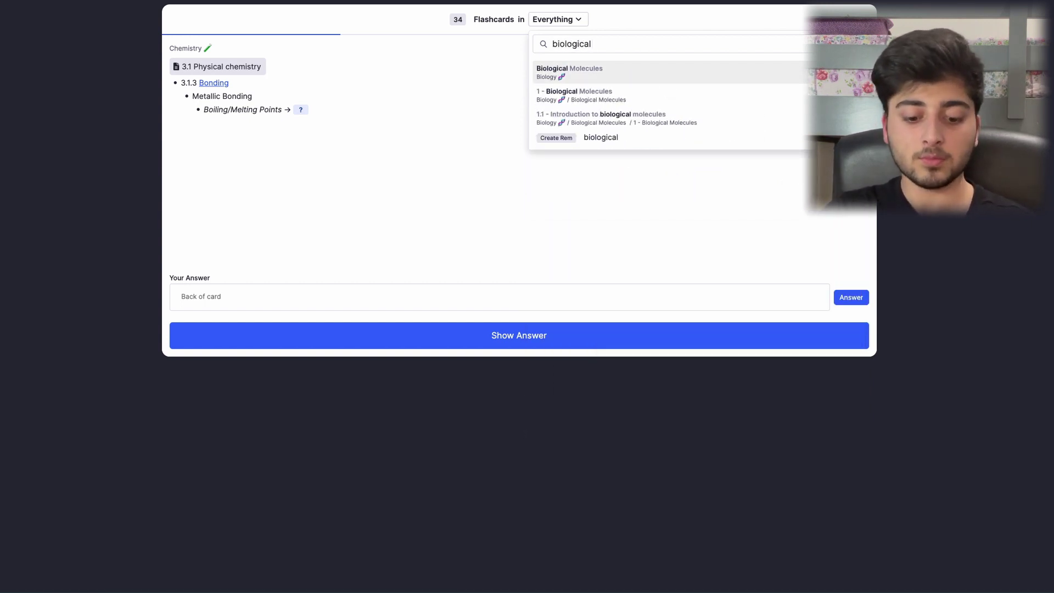
key(Return)
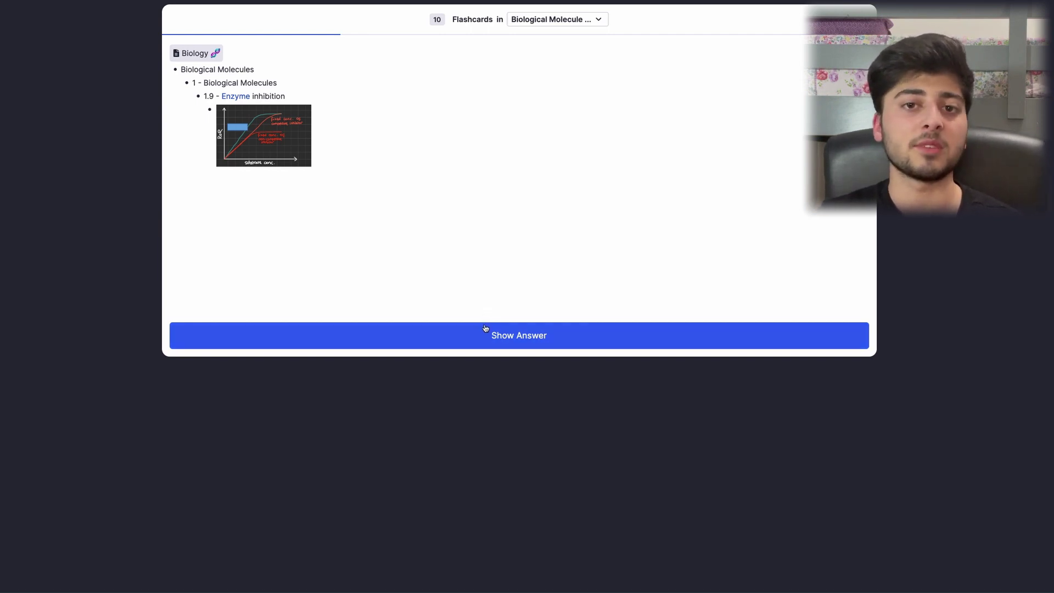
Reveal the enzyme inhibition graph card's answer and rate it partially recalled.
click(485, 330)
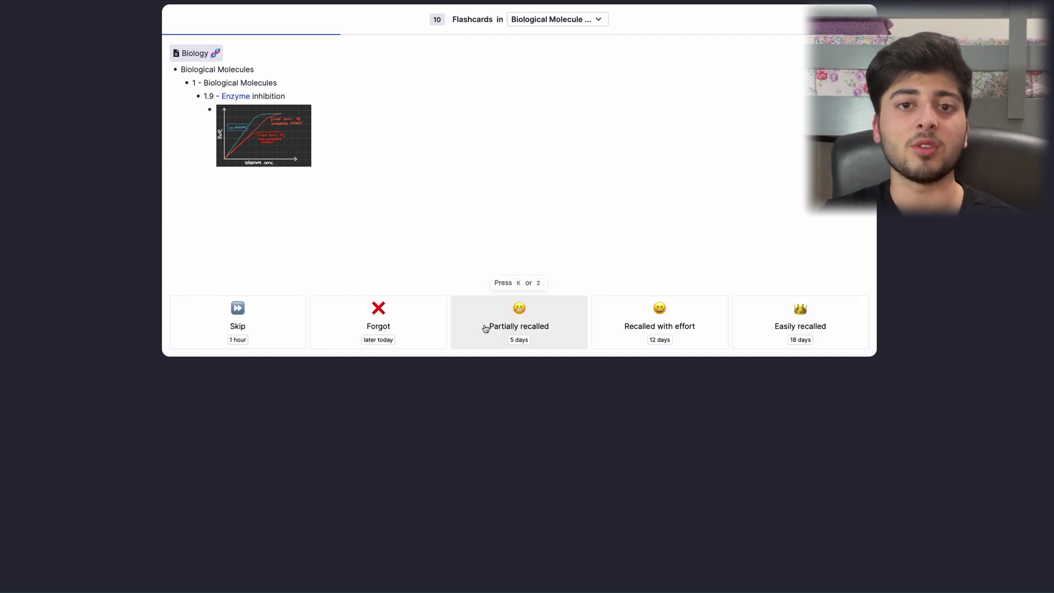
click(842, 335)
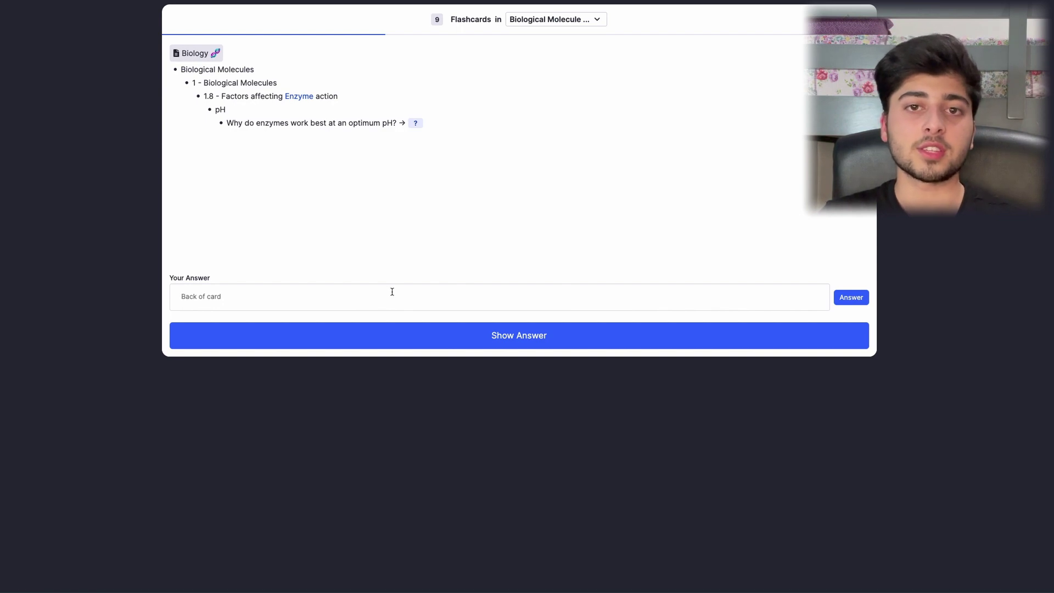
text(I can wr)
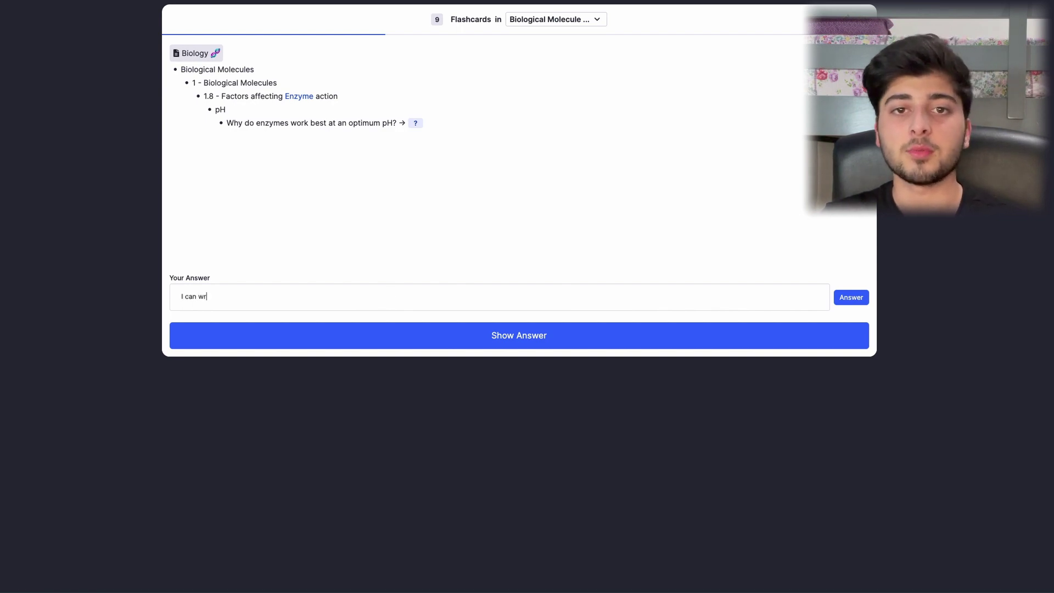
text(ite whate)
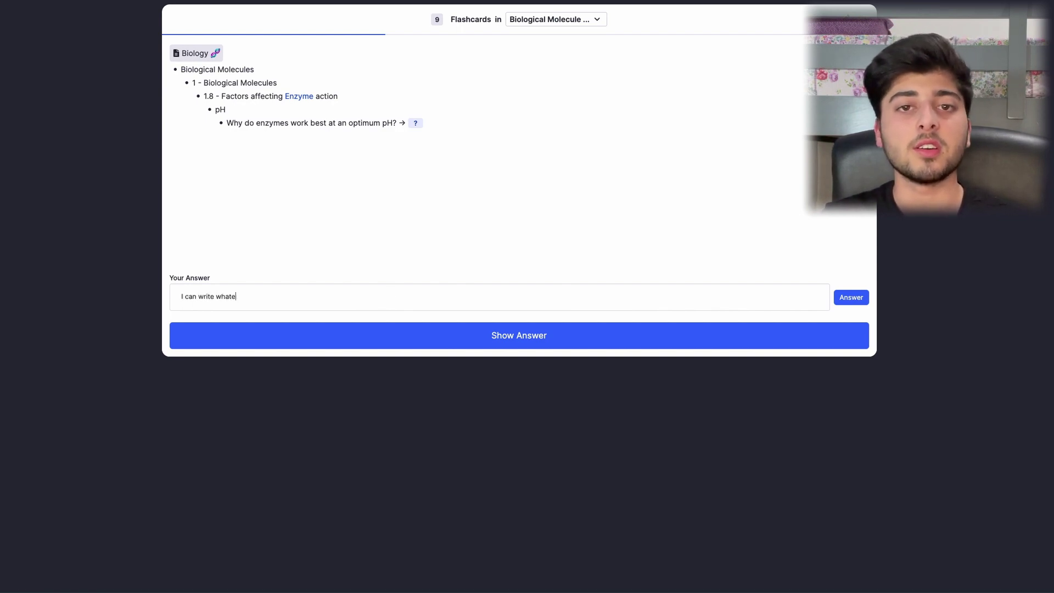
text(ver I want here)
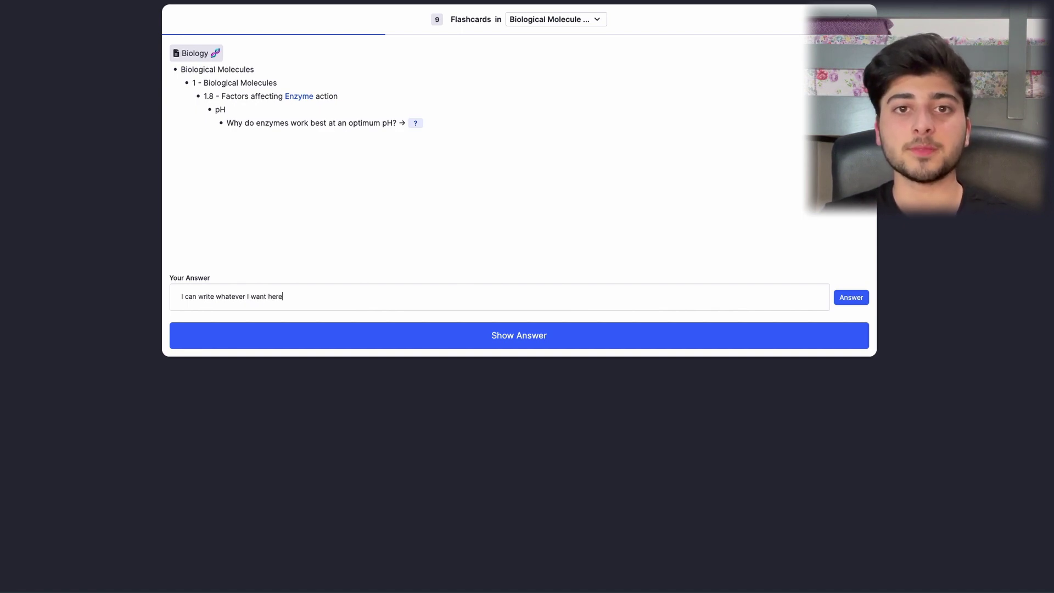
text( for t)
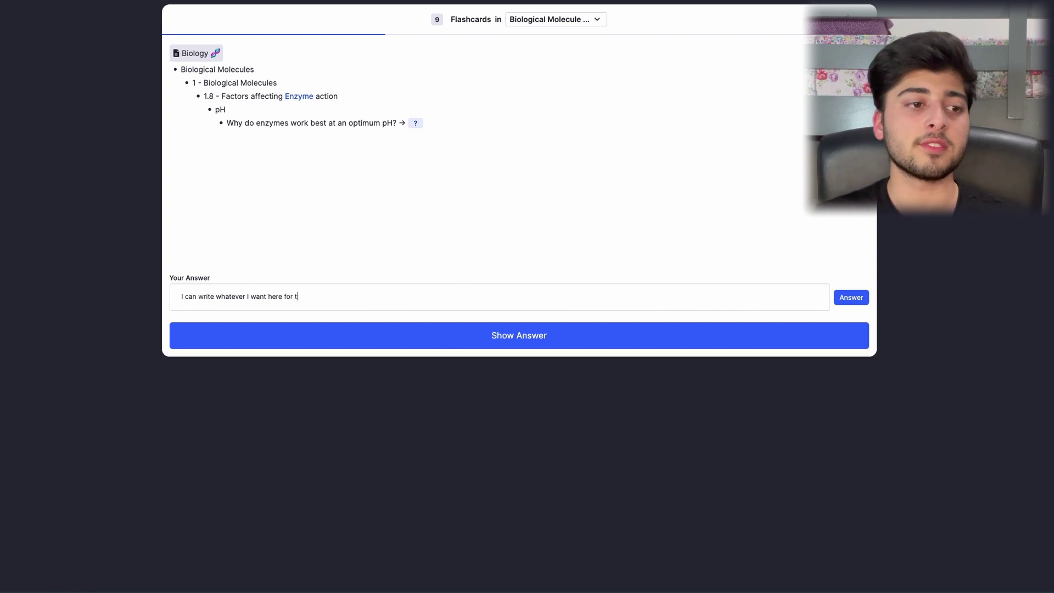
text(he answer)
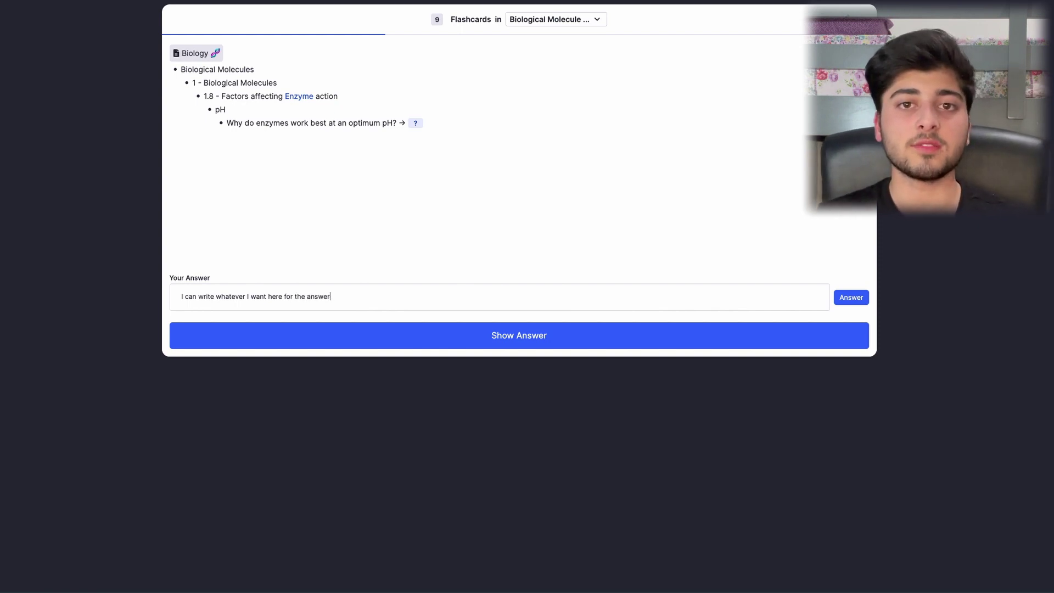
key(ctrl+a)
key(BackSpace)
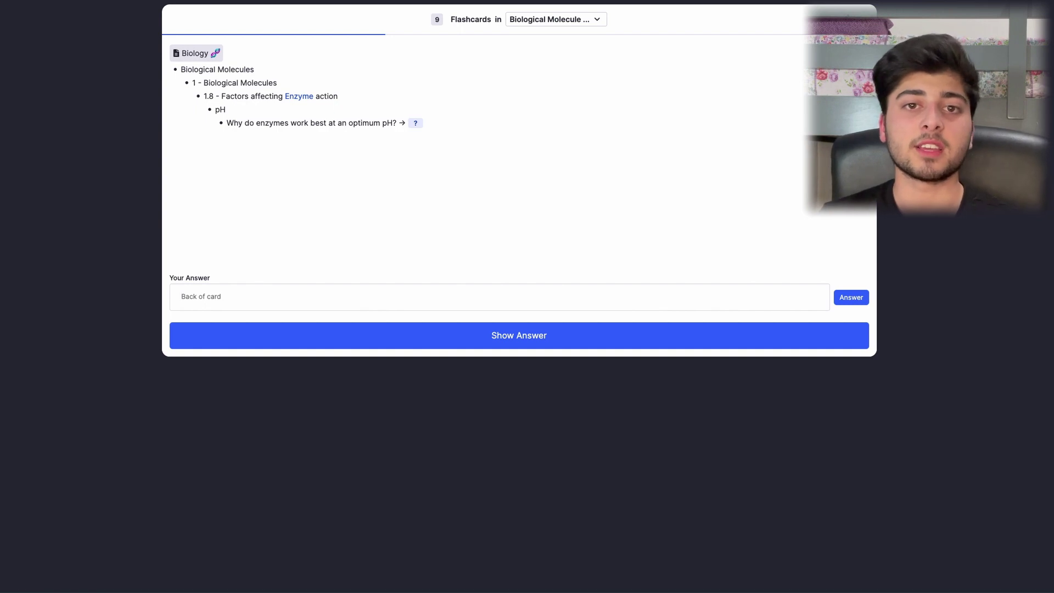